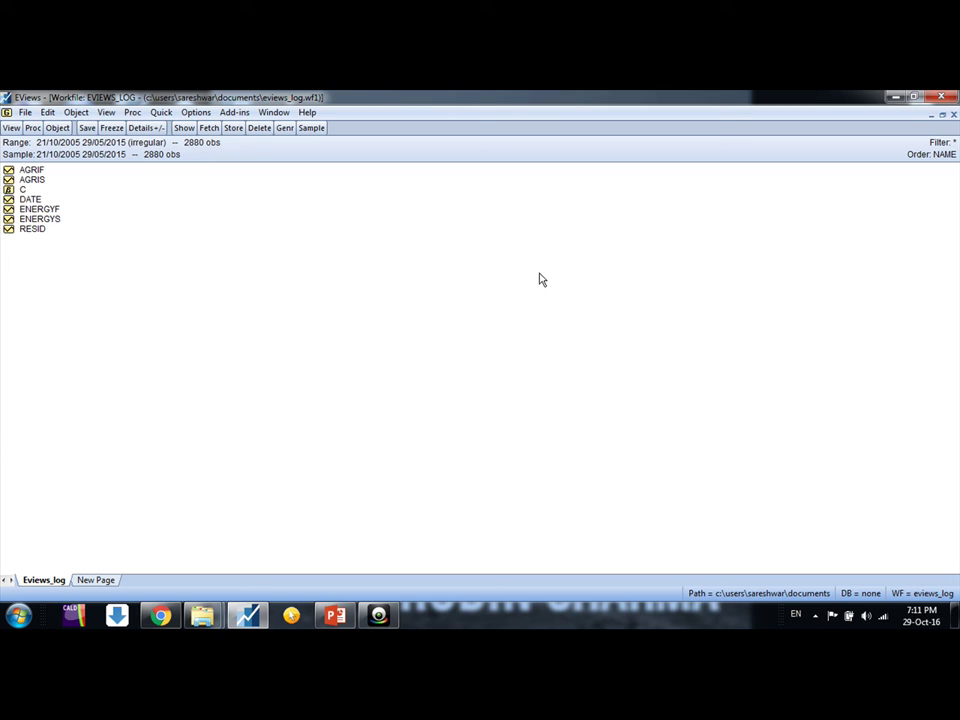
Step: Open AGRIS alone as a group spreadsheet, then close it and discard the untitled group
left_click(40, 183)
right_click(42, 183)
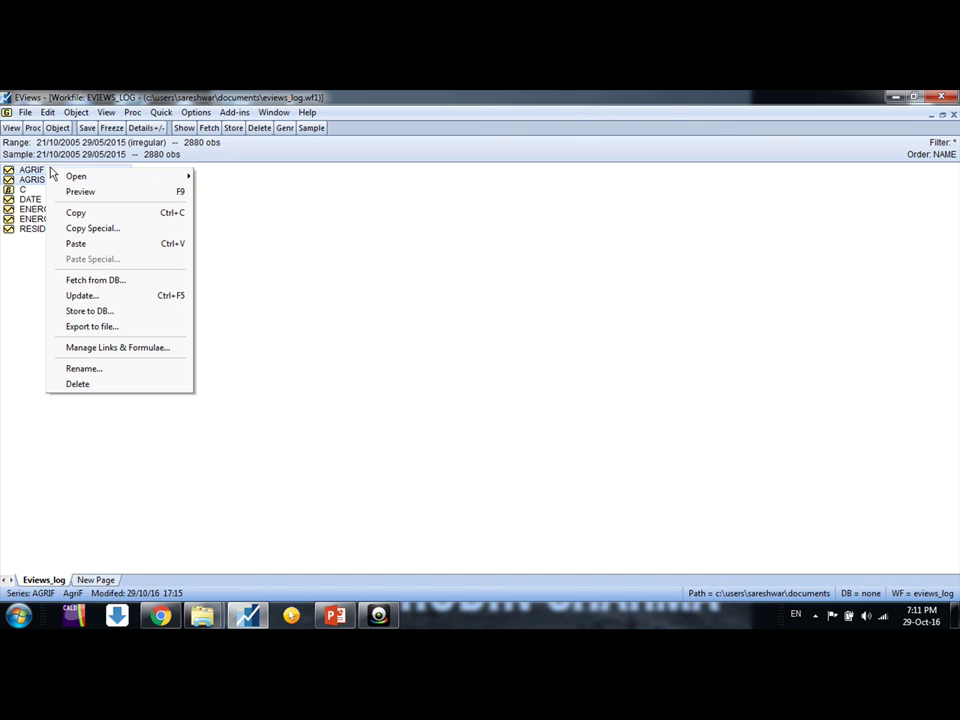
mouse_move(165, 176)
left_click(230, 176)
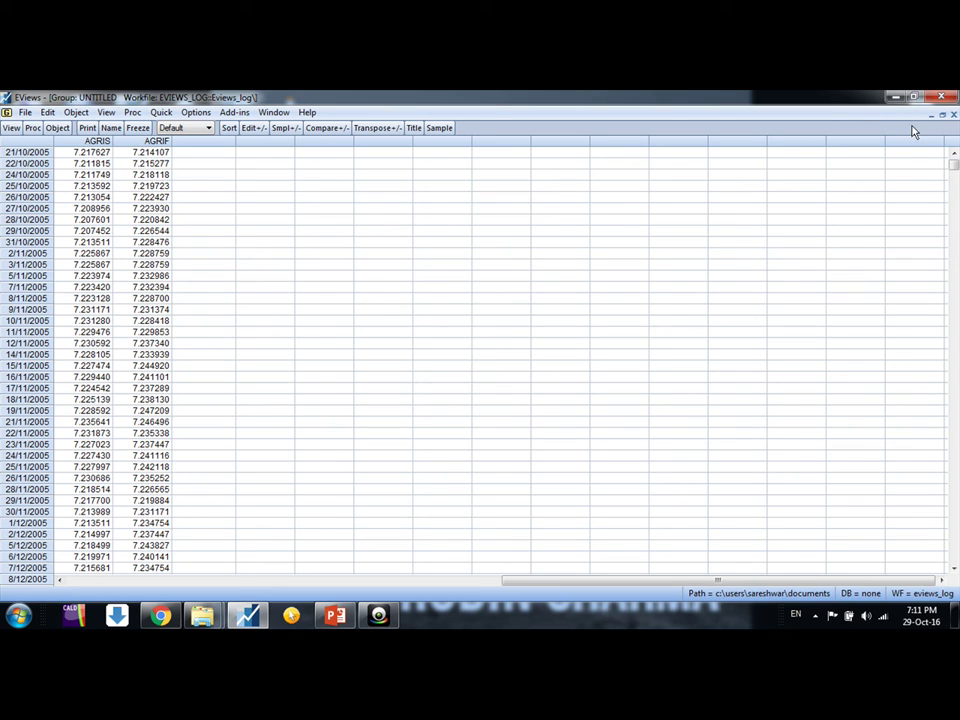
left_click(954, 117)
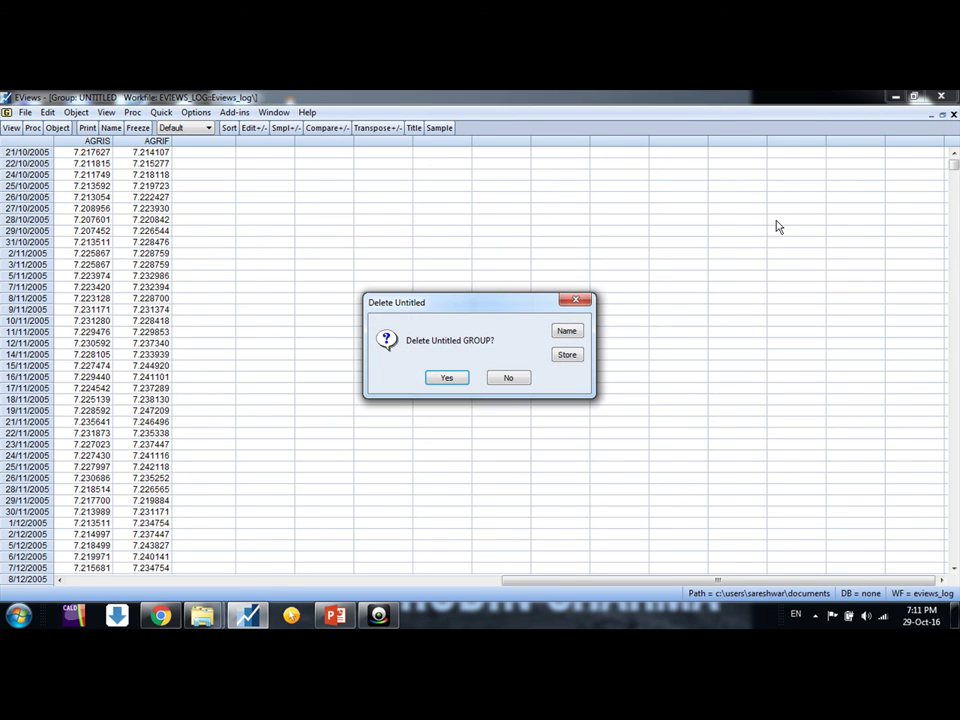
left_click(446, 380)
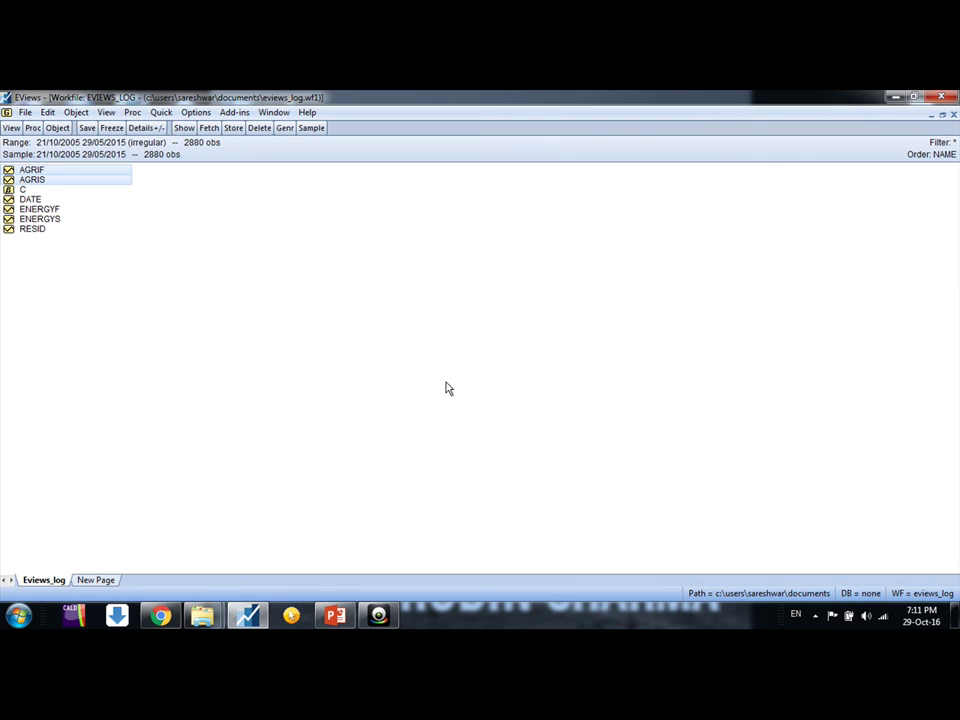
Step: Open AGRIS and AGRIF together as a group, discard it, and show the Open submenu for both again
left_click(58, 209)
left_click(48, 181)
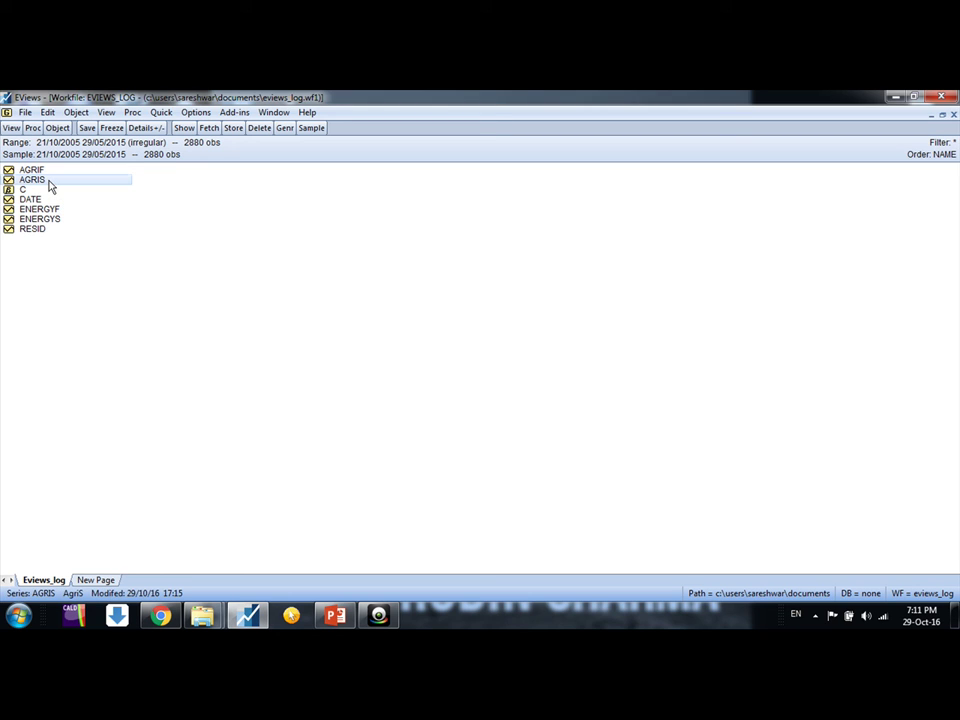
left_click(50, 172, "ctrl")
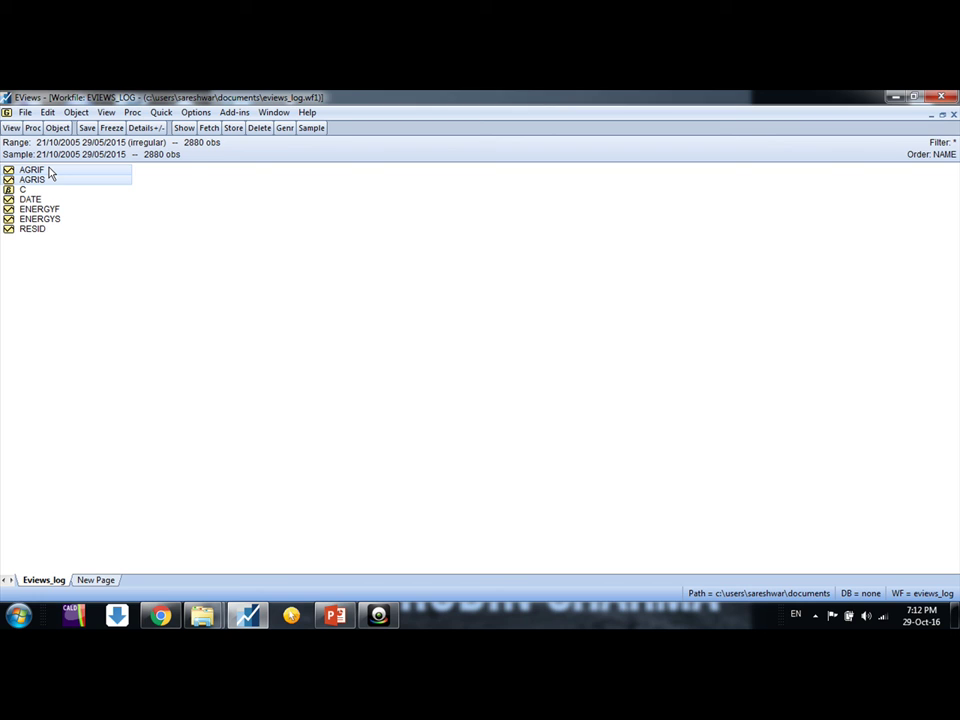
right_click(50, 174)
mouse_move(193, 176)
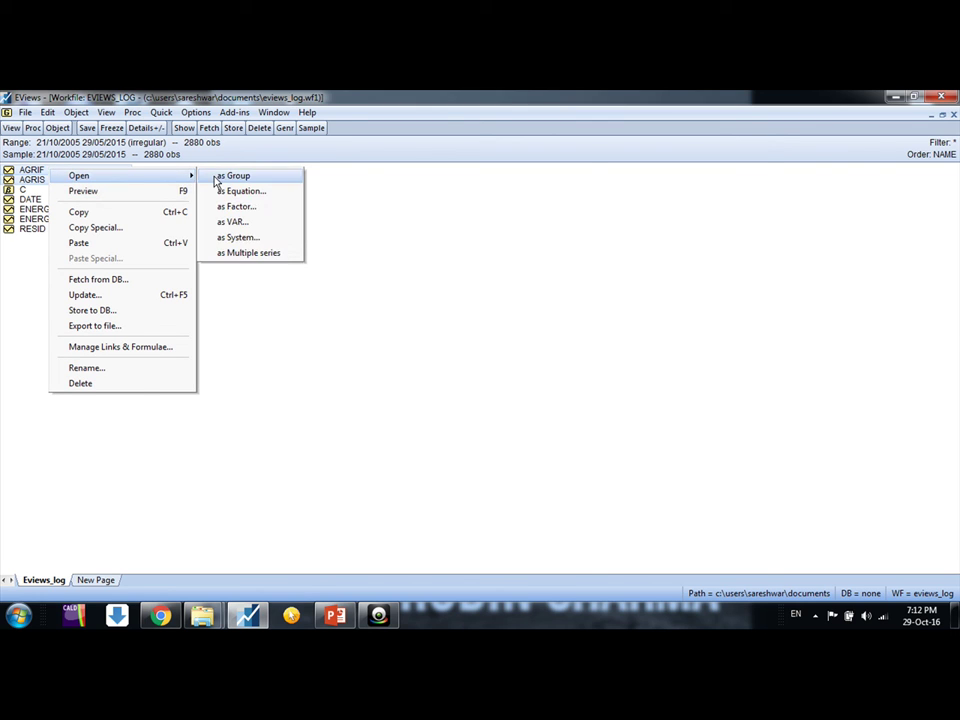
left_click(233, 176)
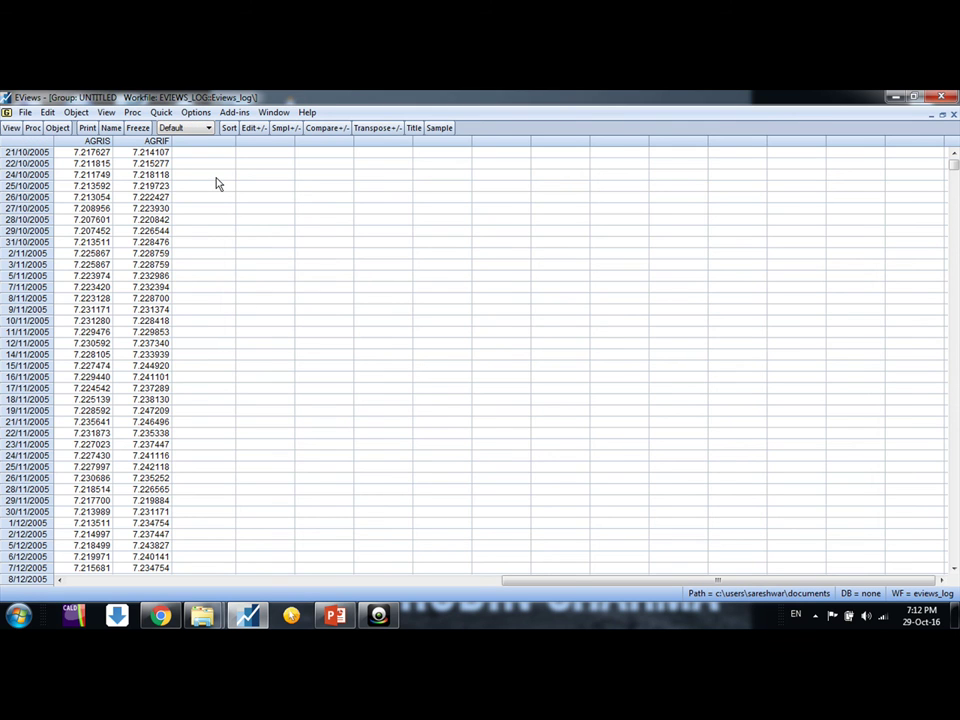
left_click(953, 117)
left_click(452, 378)
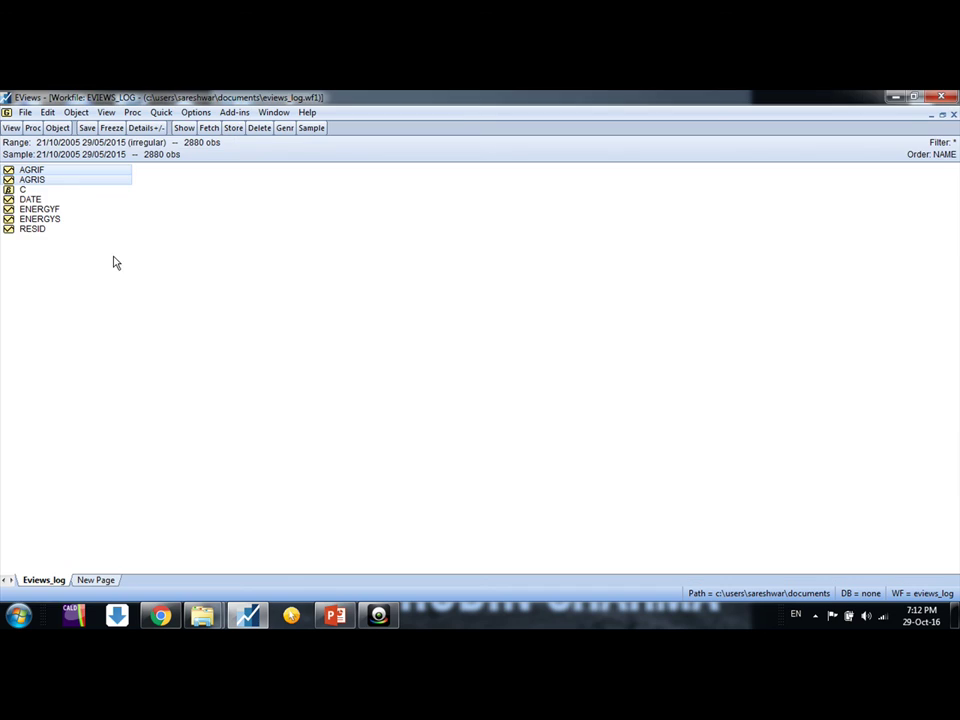
right_click(83, 179)
mouse_move(128, 177)
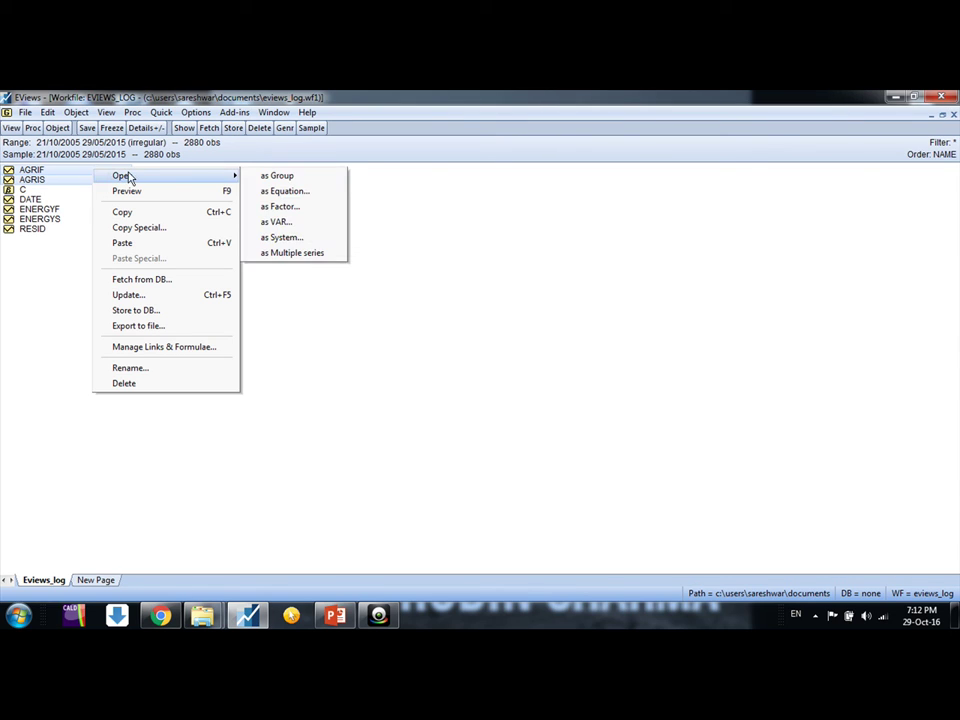
Step: Estimate a VAR with endogenous variables d(agris) d(agrif) and lag interval 1 5
left_click(268, 222)
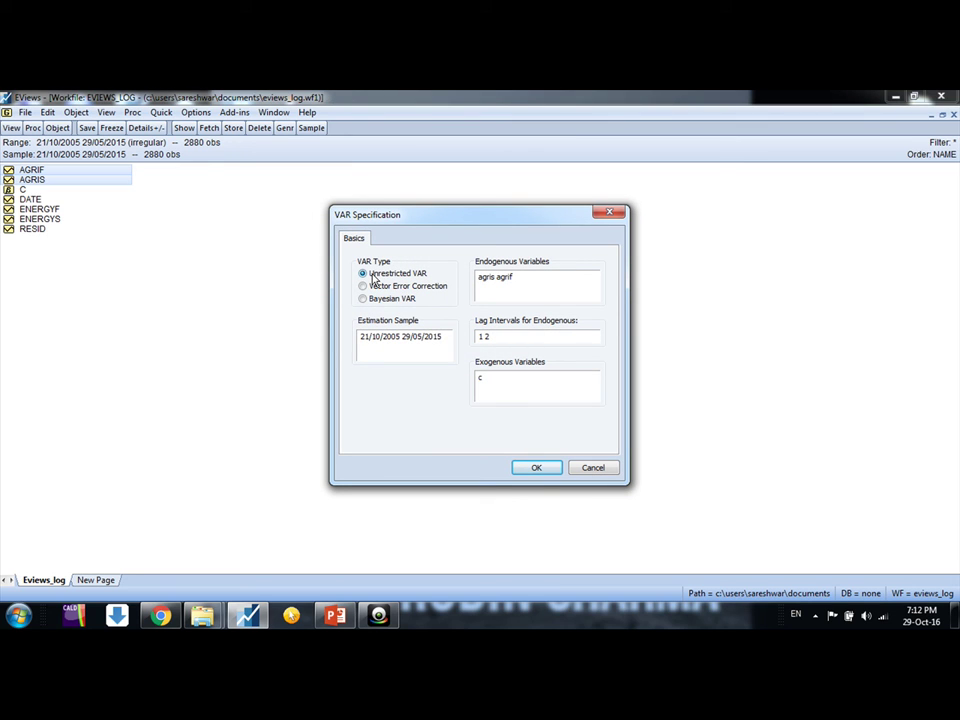
double_click(484, 276)
left_click(479, 279)
type("d(")
left_click(504, 280)
type(") d(")
left_click(548, 280)
type(")")
key("BackSpace")
type("5")
left_click(538, 470)
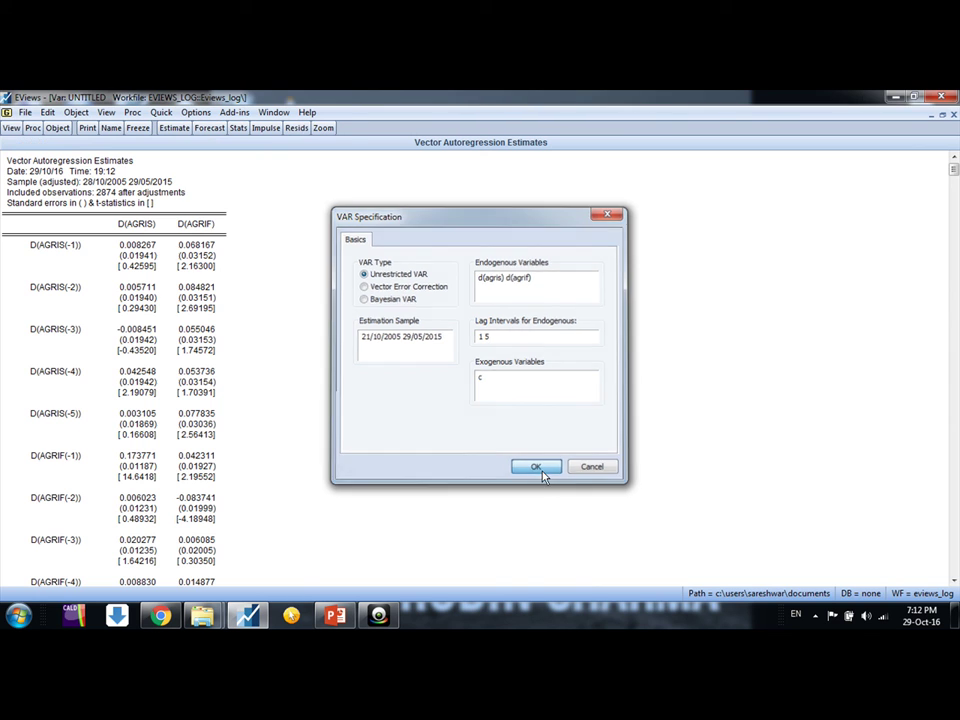
left_click(133, 266)
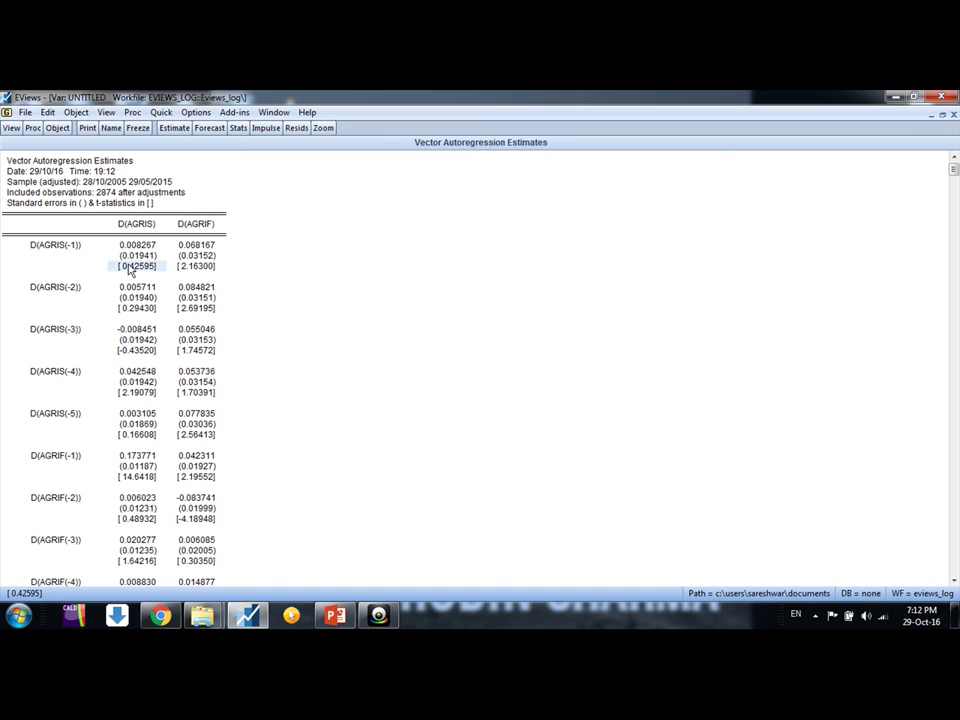
scroll(129, 270, "down", 3)
scroll(129, 270, "up", 3)
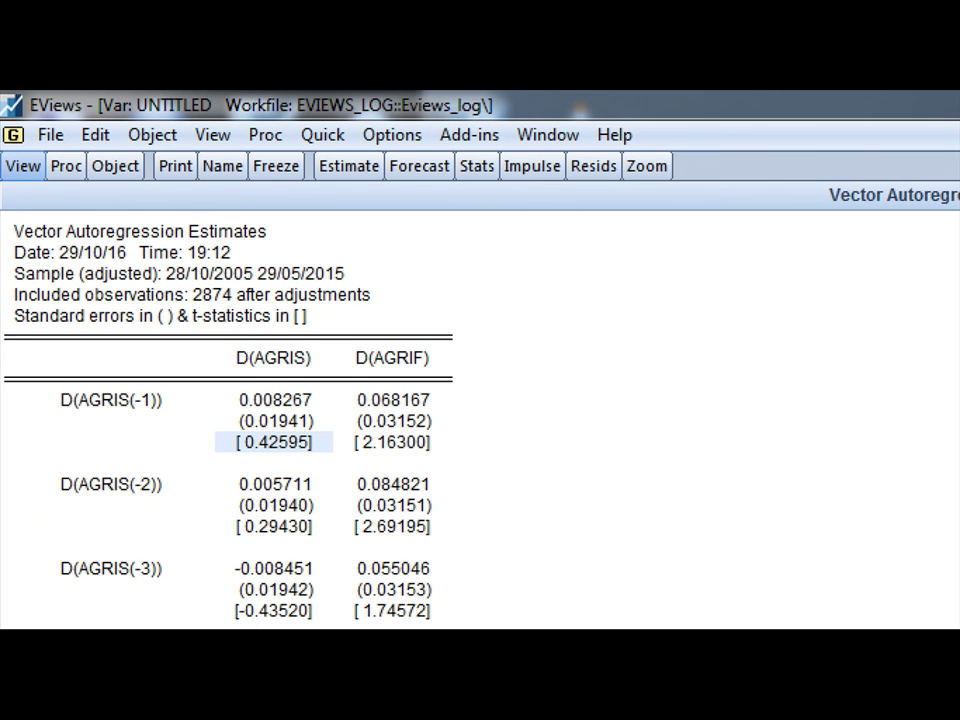
Step: Run Lag Length Criteria on the VAR with 30 lags to include
left_click(23, 165)
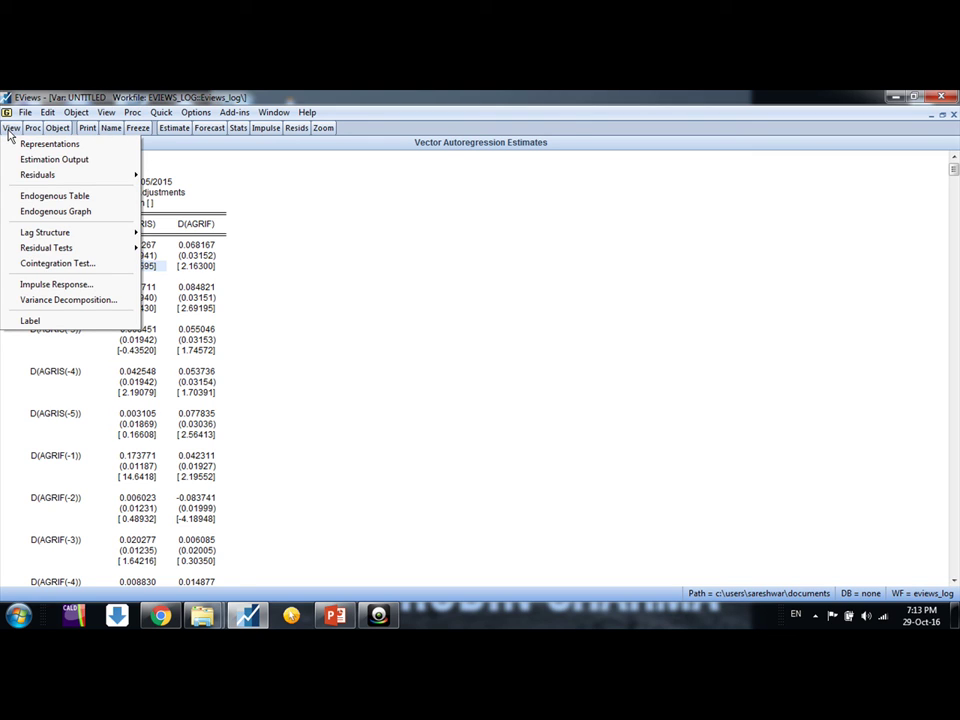
mouse_move(44, 236)
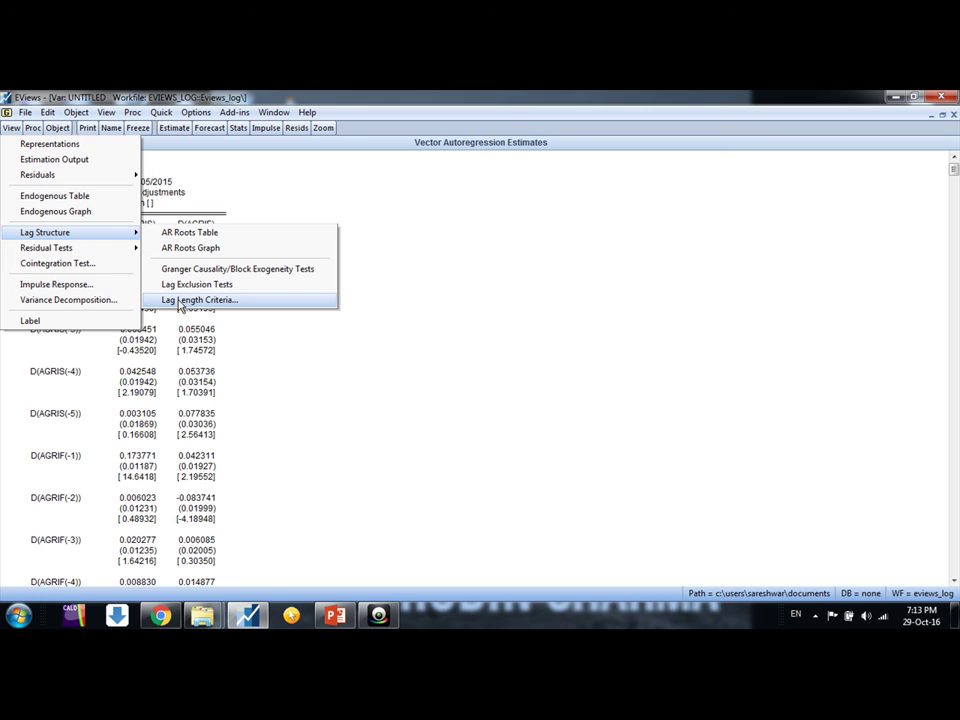
left_click(180, 302)
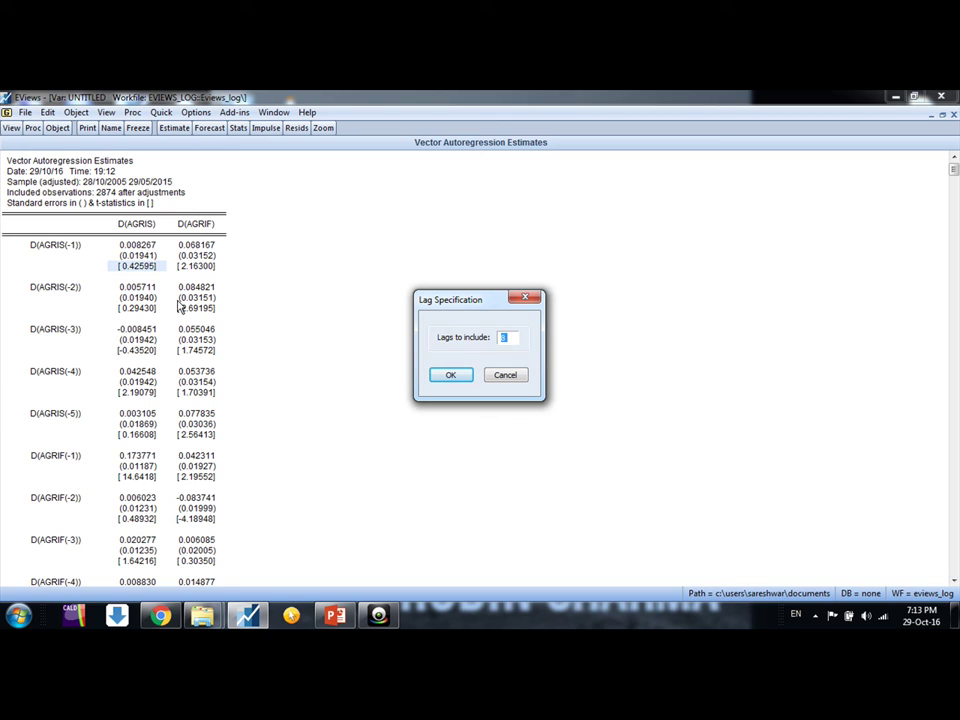
type("30")
left_click(448, 375)
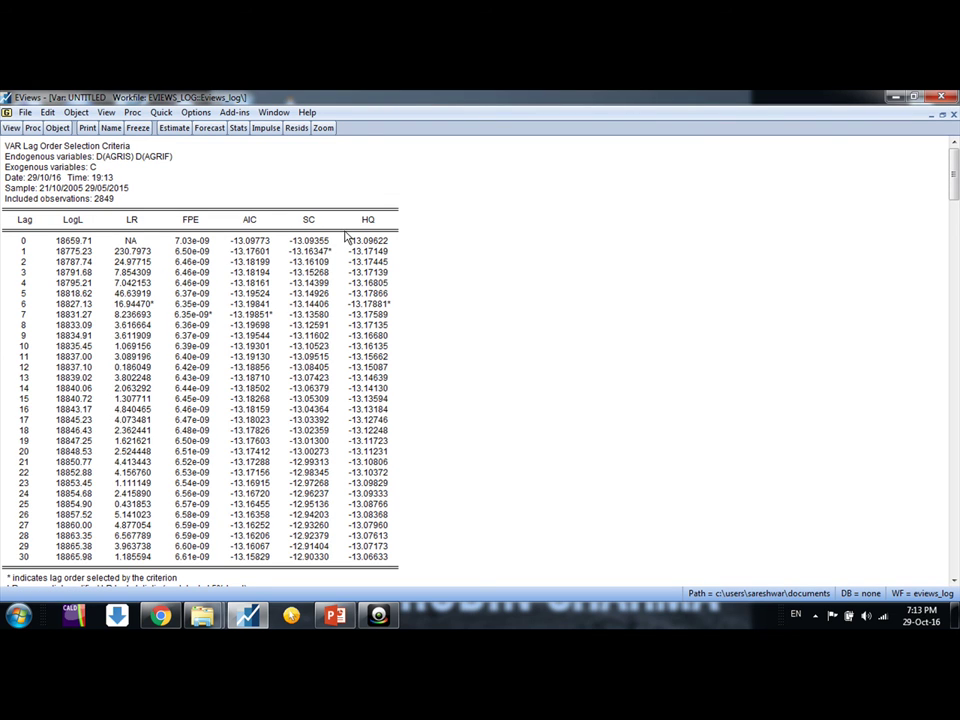
left_click(307, 220)
left_click(250, 220)
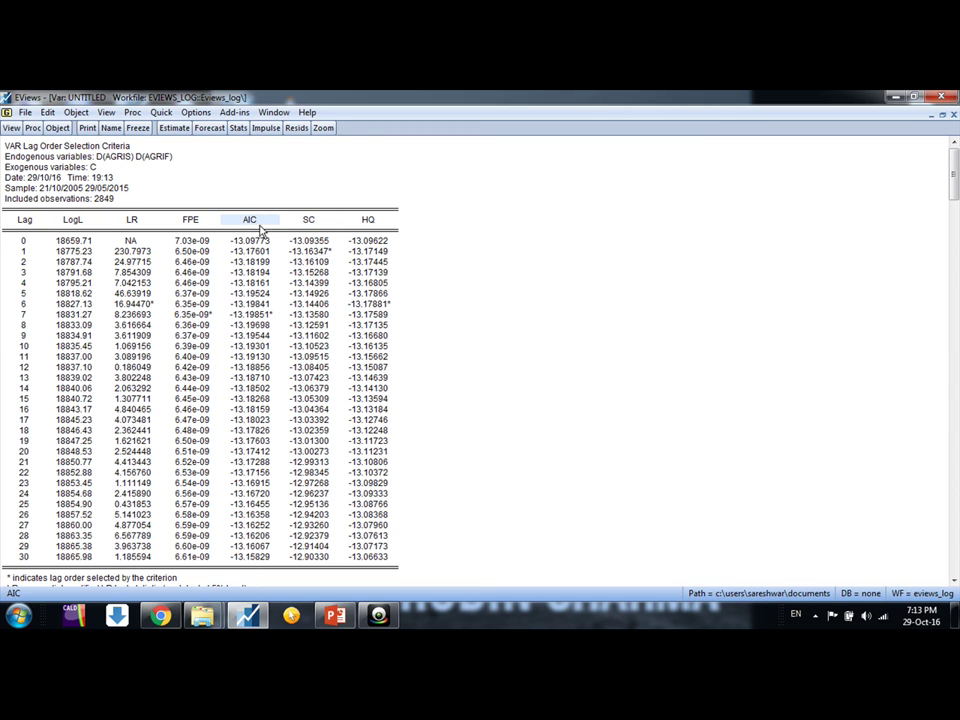
left_click(309, 219)
left_click(313, 253)
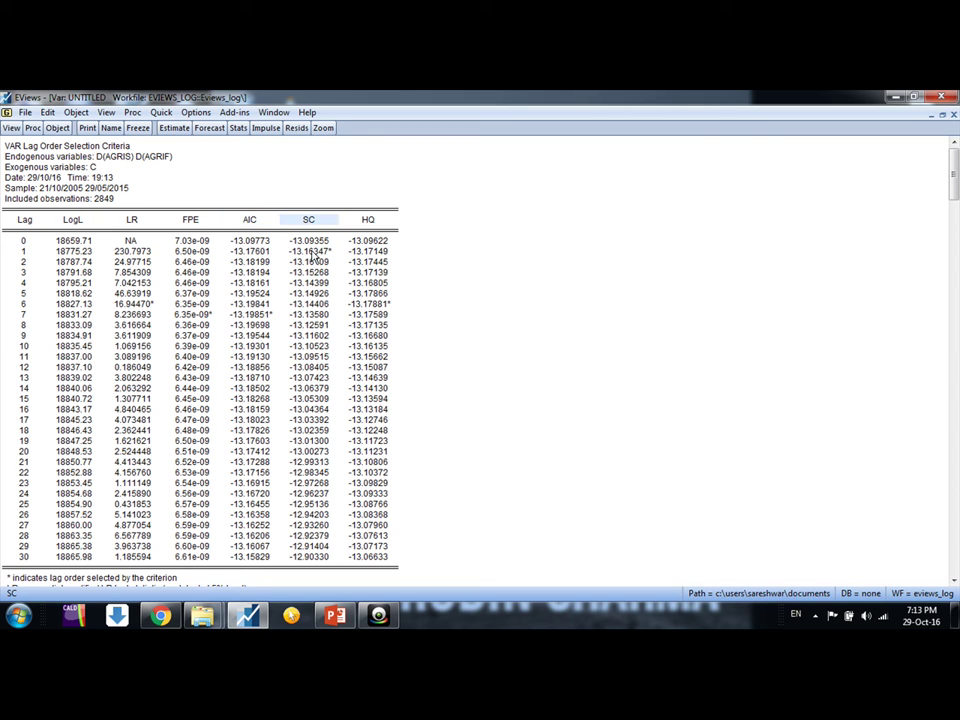
left_click(255, 316)
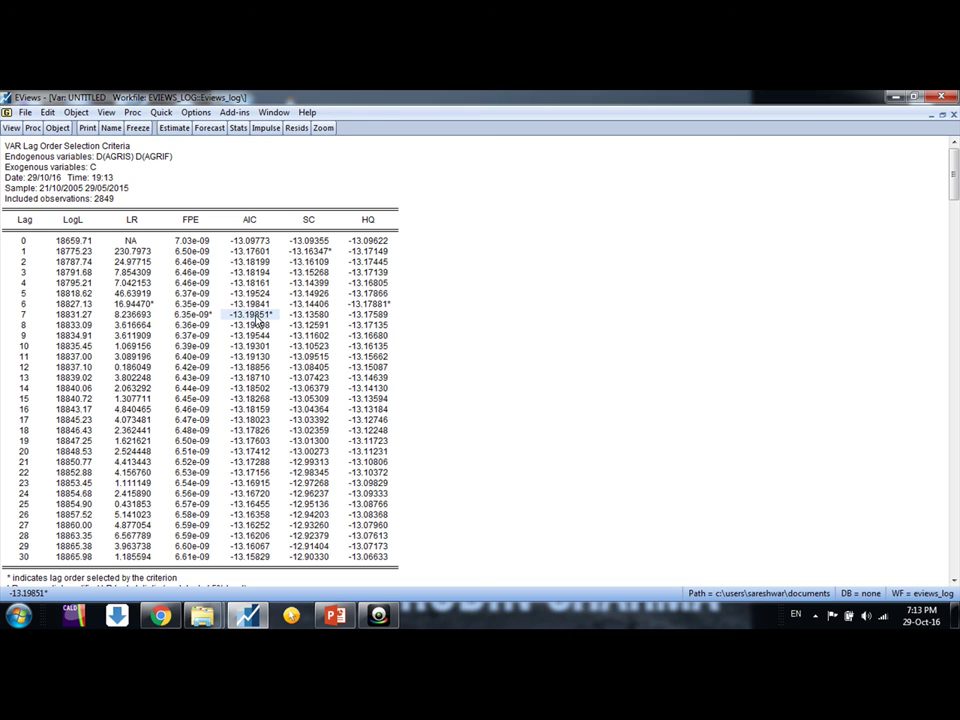
Step: Reopen the VAR specification and change the endogenous lag interval from 1 5 to 1 7
left_click(176, 129)
left_click(508, 337)
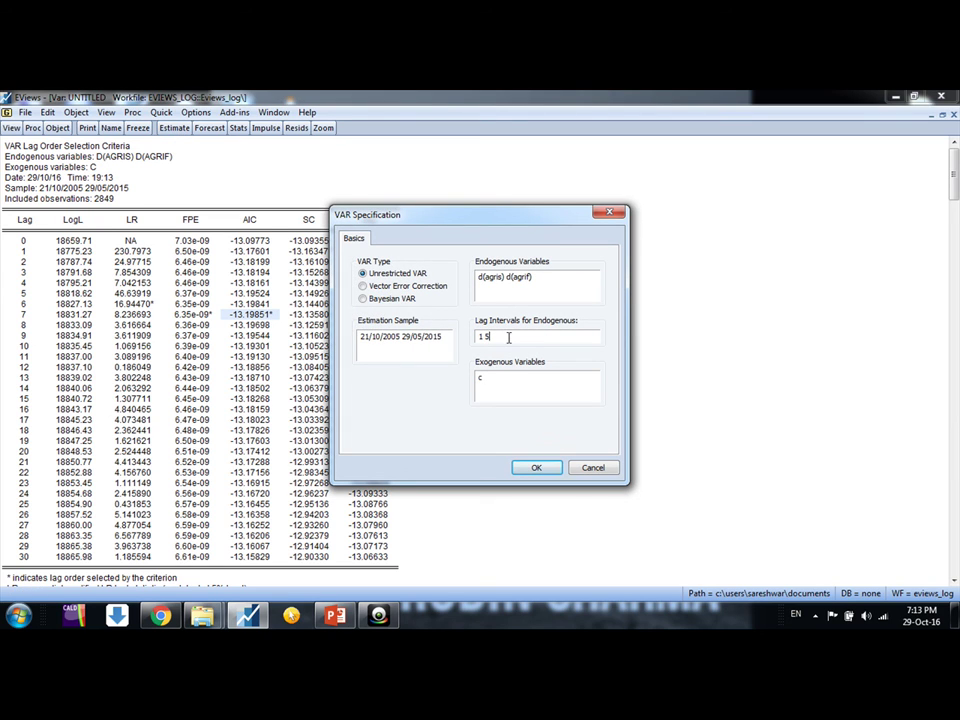
key("BackSpace")
type("7")
left_click(525, 386)
left_click_drag(544, 275, 467, 277)
left_click(509, 336)
left_click_drag(396, 338, 444, 339)
left_click(444, 339)
Step: Estimate the seven-lag VAR and inspect t-statistics such as 2.63149 and 0.42474
left_click(535, 468)
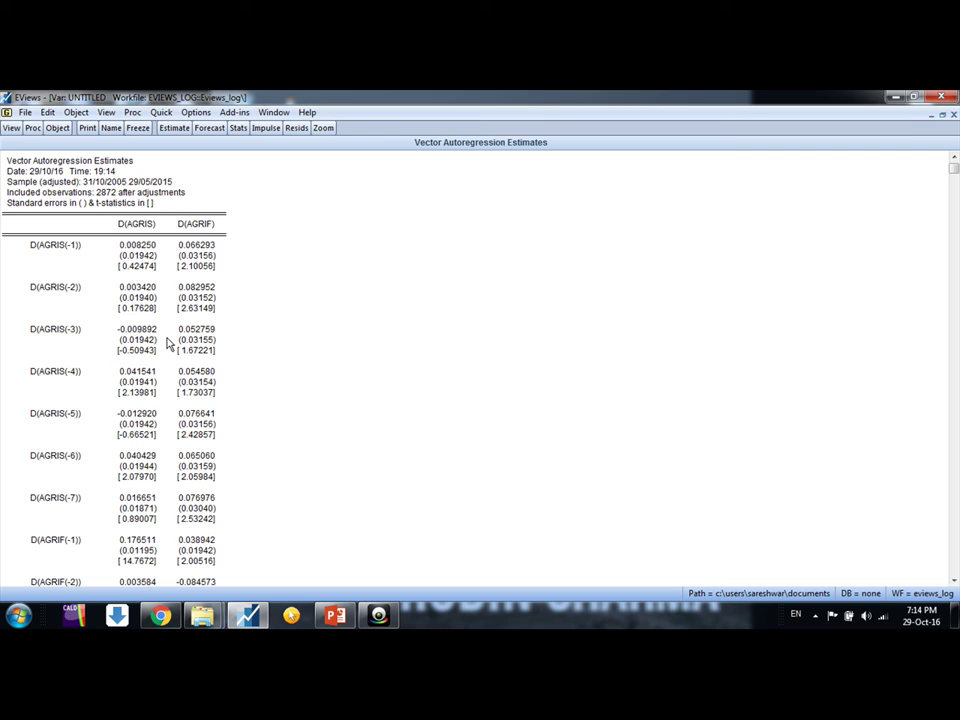
scroll(168, 344, "down", 8)
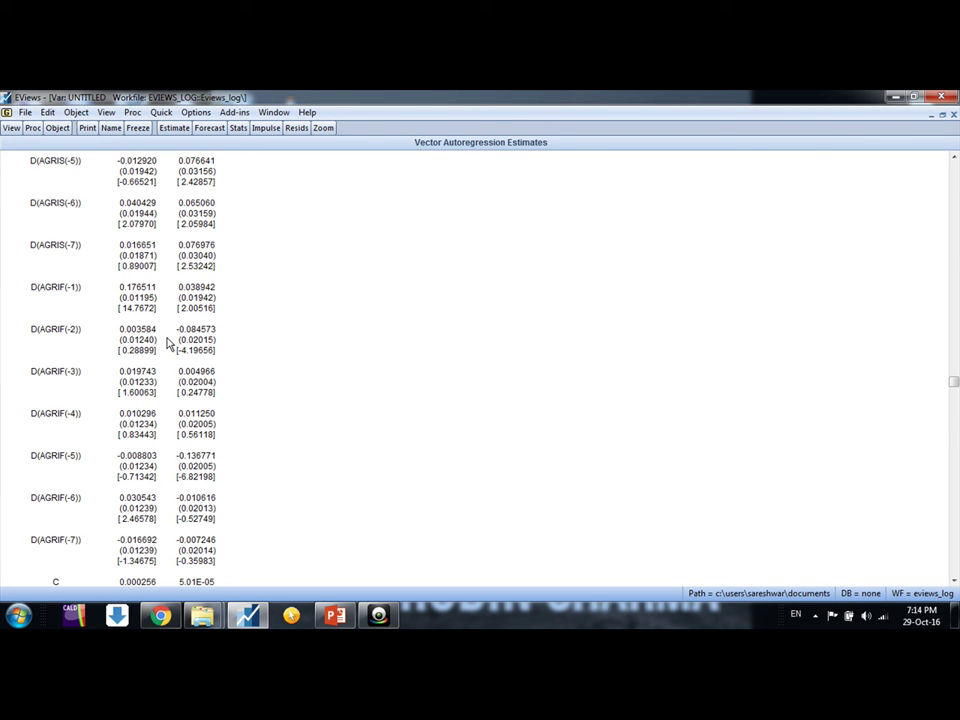
scroll(168, 344, "up", 8)
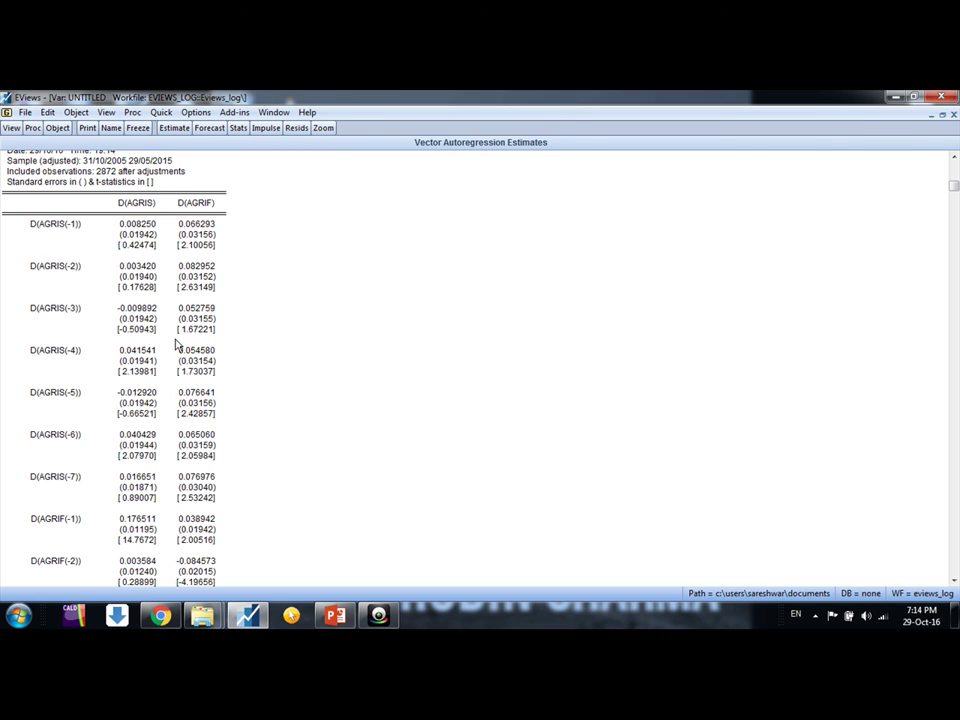
scroll(176, 345, "up", 1)
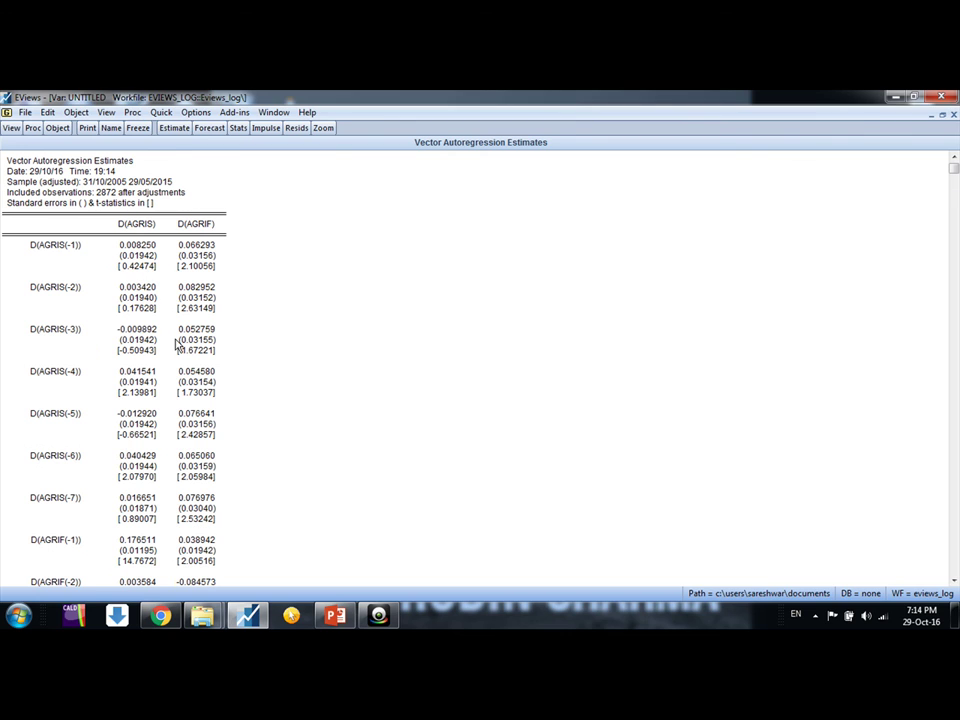
left_click(137, 267)
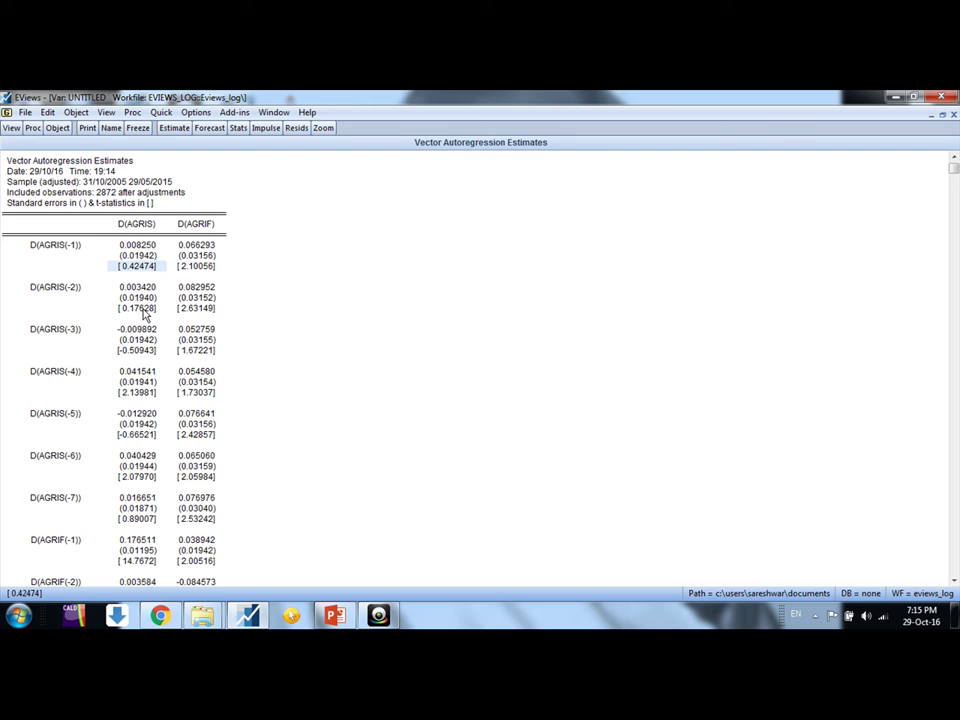
left_click(196, 312)
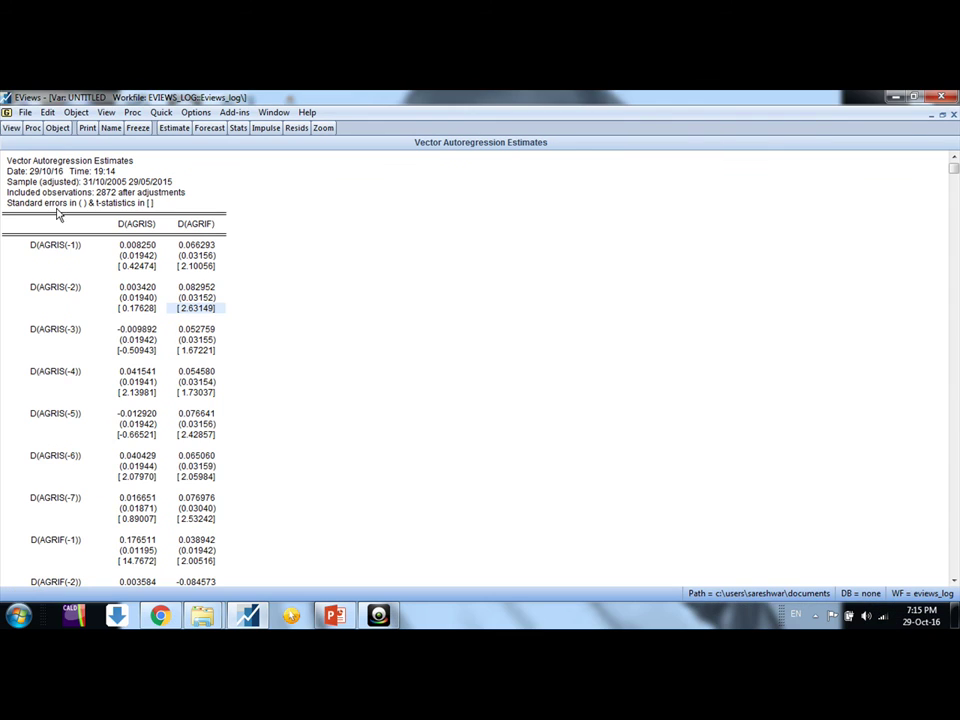
left_click(137, 266)
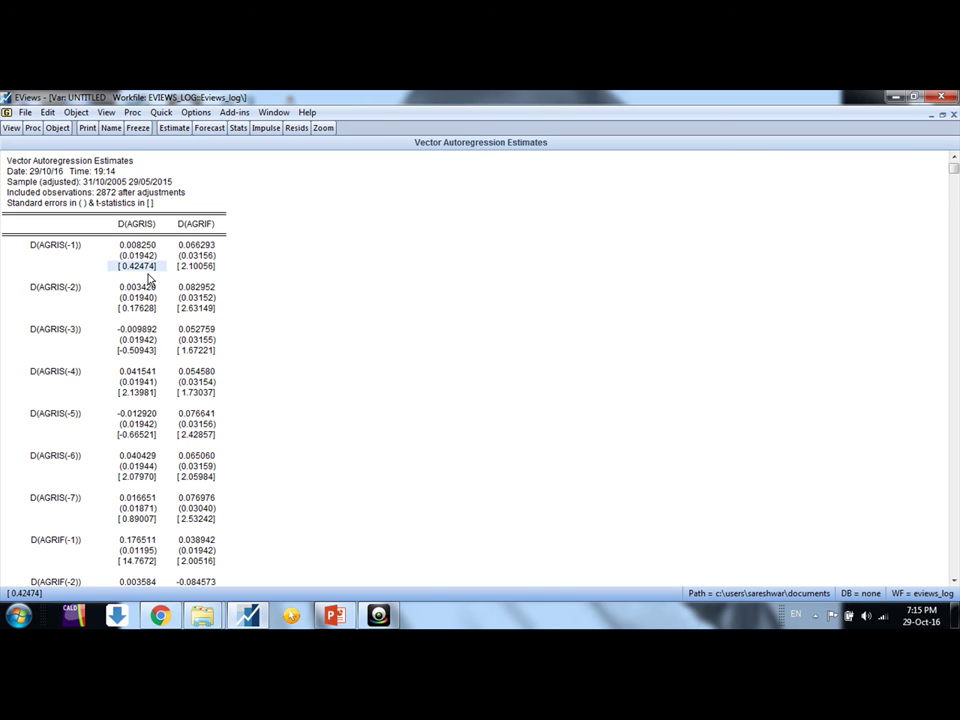